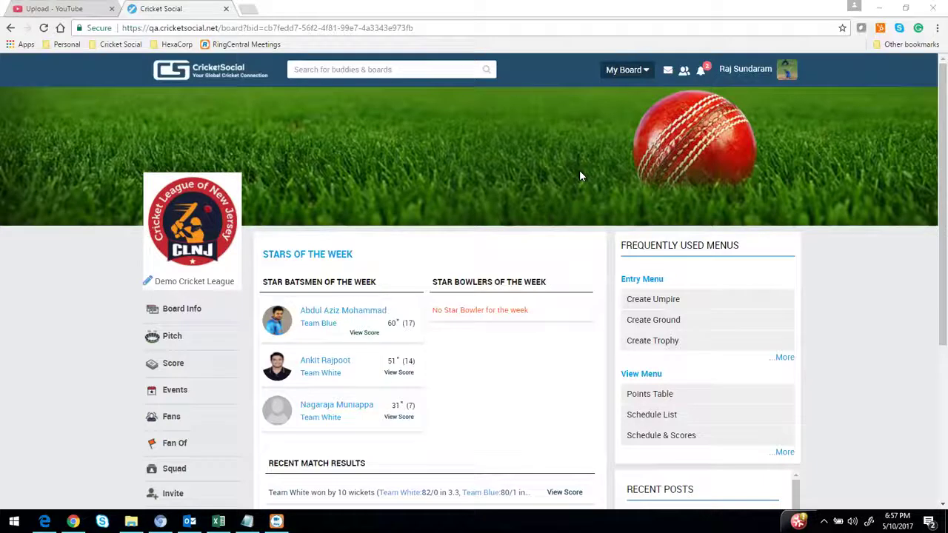
Open the league's schedule list and examine the trophy, umpire and scorer of the second scheduled Champions Trophy match.
{"action": "left_click", "coordinate": [785, 453]}
{"action": "left_click", "coordinate": [674, 419]}
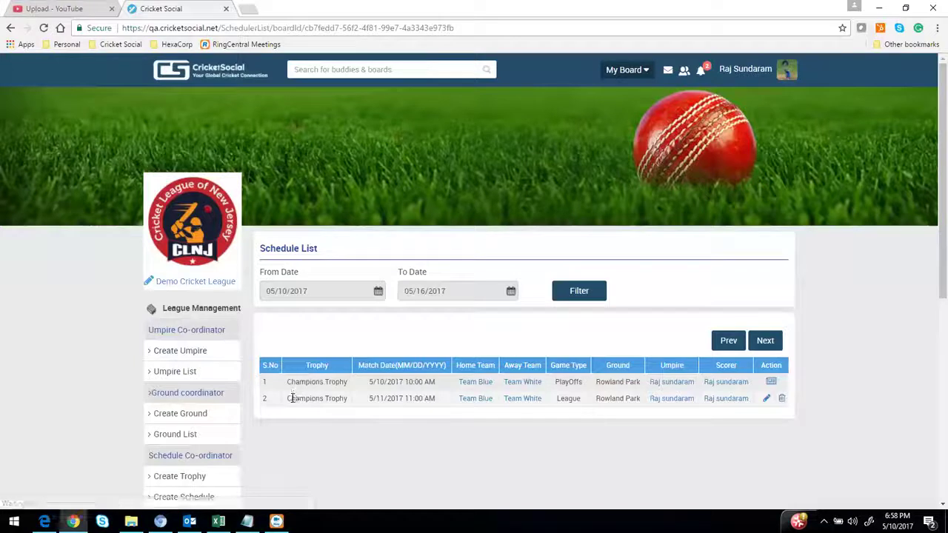
{"action": "left_click_drag", "start_coordinate": [293, 398], "coordinate": [349, 400]}
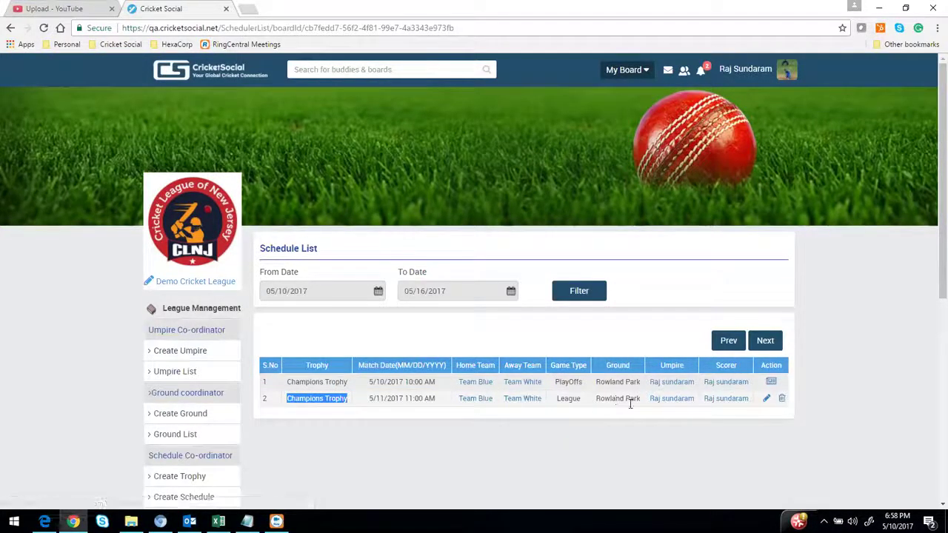
{"action": "left_click_drag", "start_coordinate": [650, 403], "coordinate": [695, 399]}
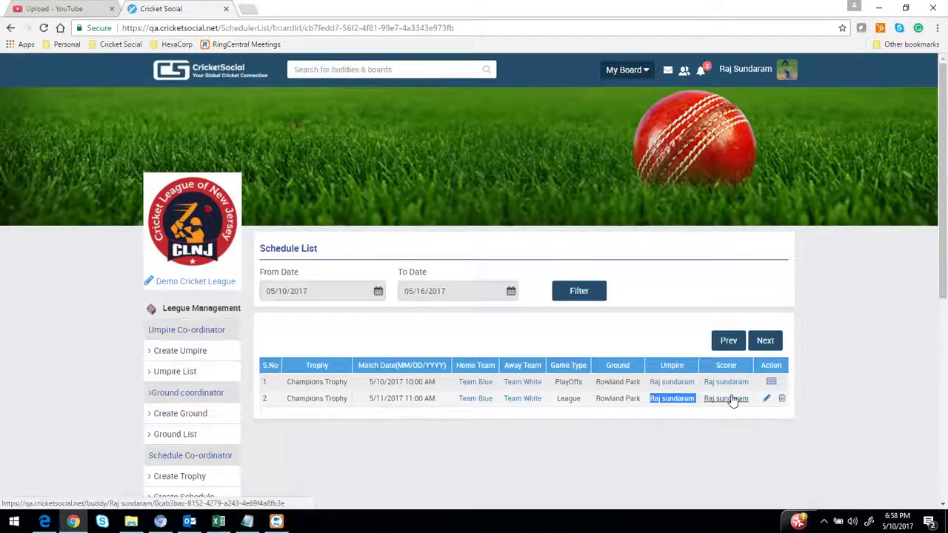
{"action": "left_click", "coordinate": [672, 410]}
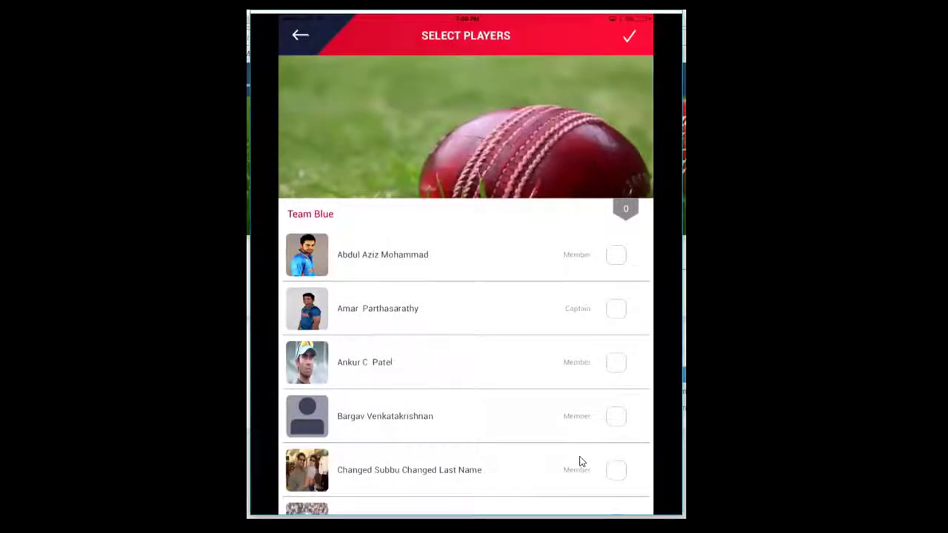
Select the Team Blue players for the match and acknowledge the device's authorization for live scoring.
{"action": "scroll", "coordinate": [582, 462], "scroll_direction": "down", "scroll_amount": 5}
{"action": "scroll", "coordinate": [582, 462], "scroll_direction": "up", "scroll_amount": 5}
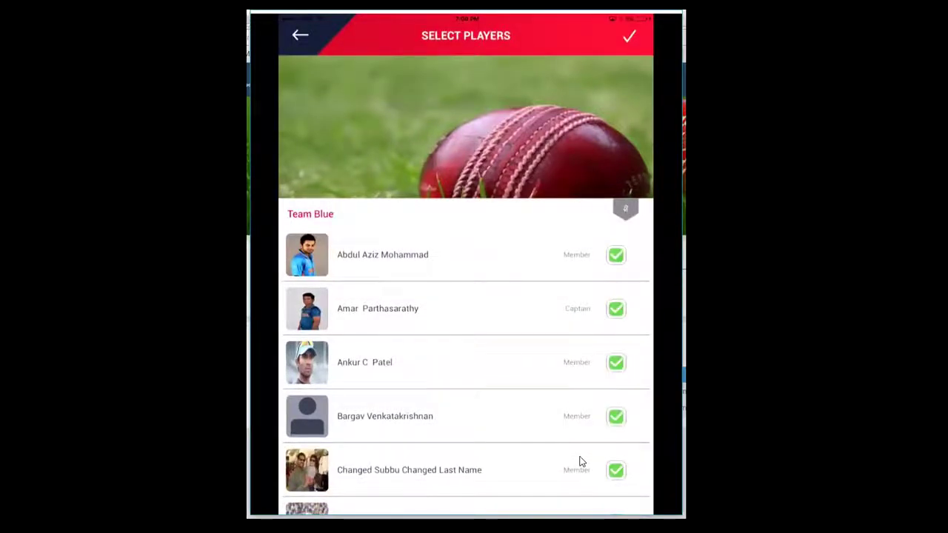
{"action": "scroll", "coordinate": [581, 461], "scroll_direction": "down", "scroll_amount": 3}
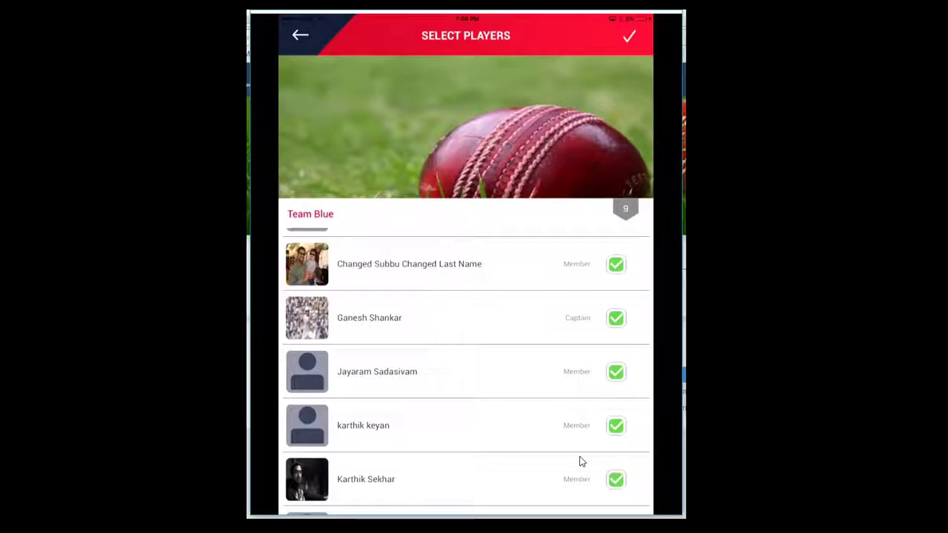
{"action": "scroll", "coordinate": [582, 462], "scroll_direction": "down", "scroll_amount": 2}
{"action": "left_click", "coordinate": [582, 459]}
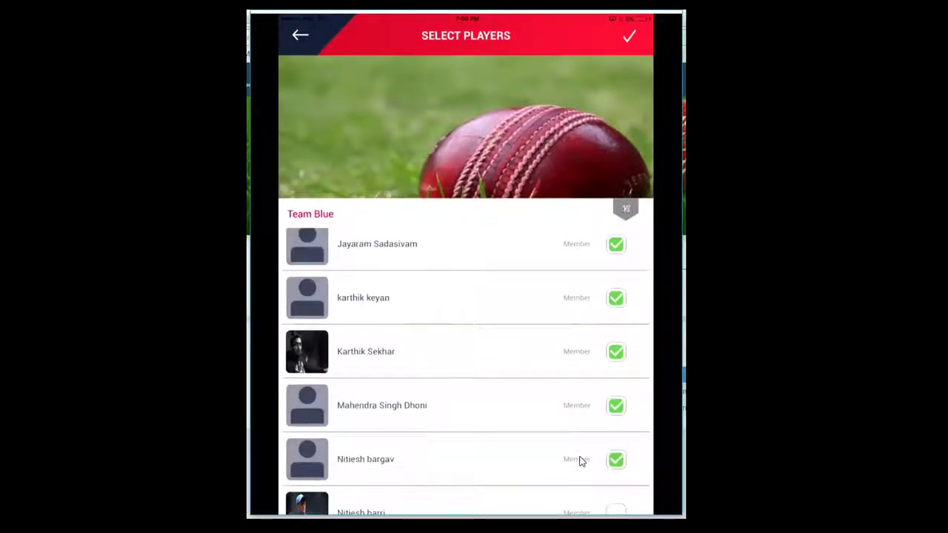
{"action": "left_click", "coordinate": [621, 55]}
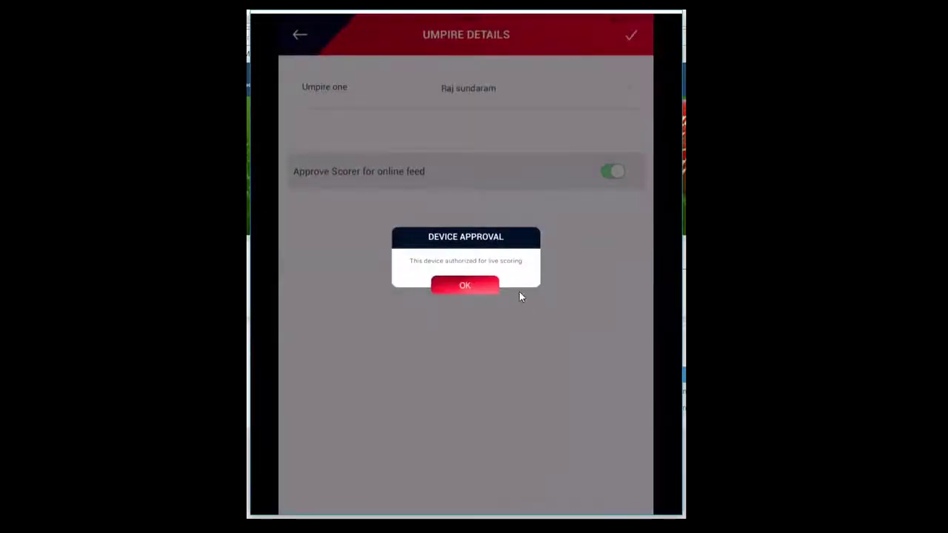
{"action": "left_click", "coordinate": [513, 297]}
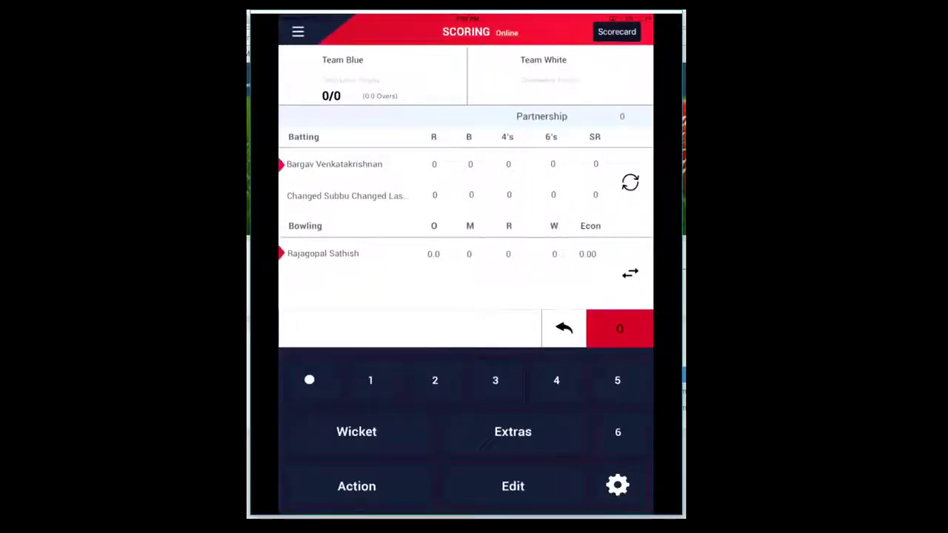
Look over the scoring screen's scorecard access, batsman switch control and list of player and scoring actions.
{"action": "left_click", "coordinate": [622, 34]}
{"action": "left_click", "coordinate": [630, 183]}
{"action": "left_click", "coordinate": [630, 182]}
{"action": "left_click", "coordinate": [356, 489]}
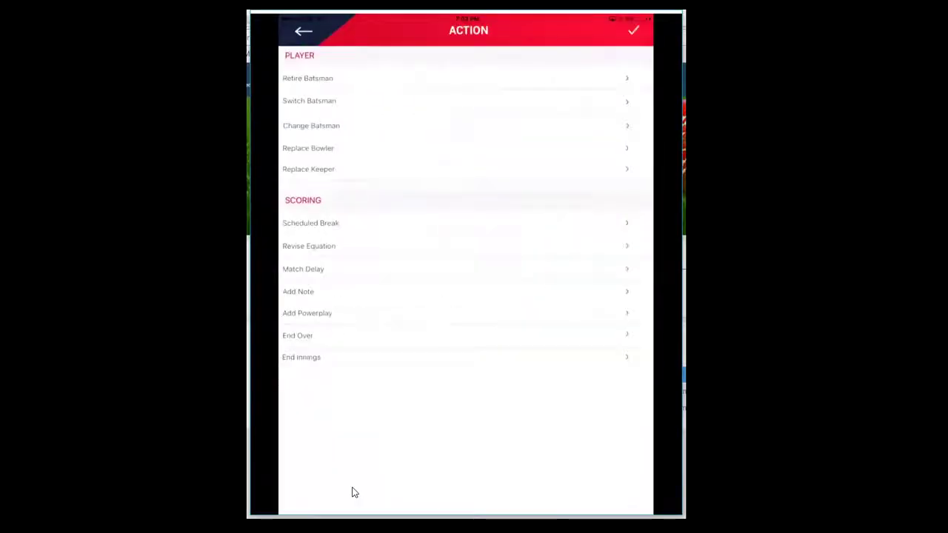
{"action": "left_click", "coordinate": [353, 490]}
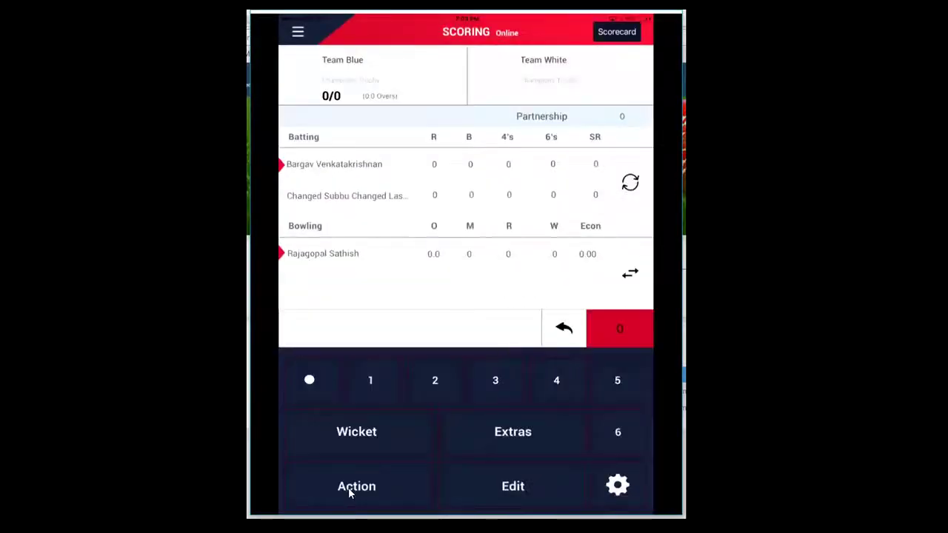
View the Revise Equation options for Team Blue, including the overs selection, and return to the action list.
{"action": "left_click", "coordinate": [348, 488]}
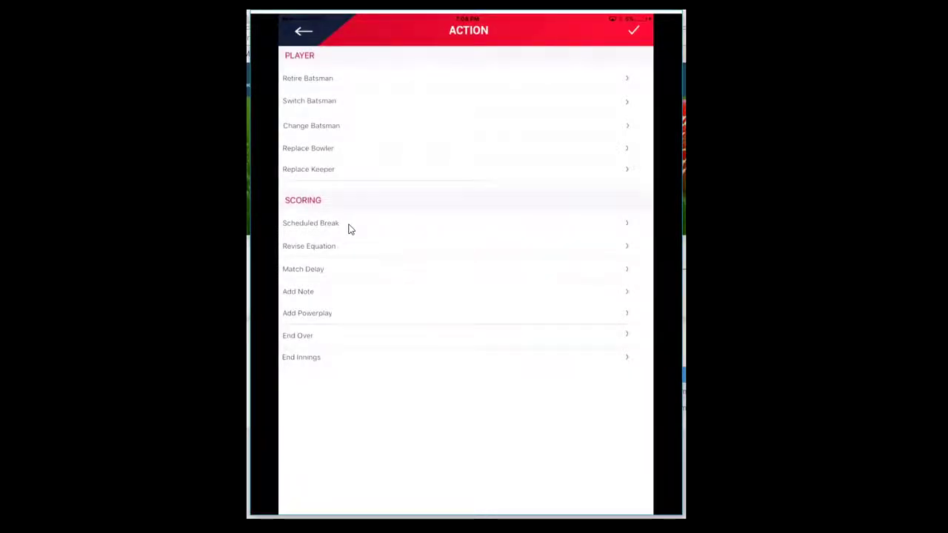
{"action": "left_click", "coordinate": [342, 255]}
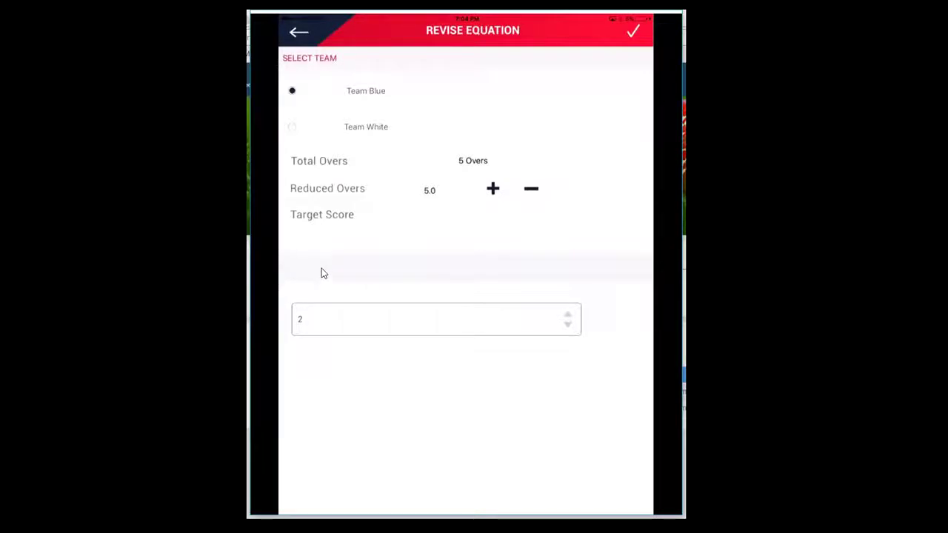
{"action": "left_click", "coordinate": [331, 307]}
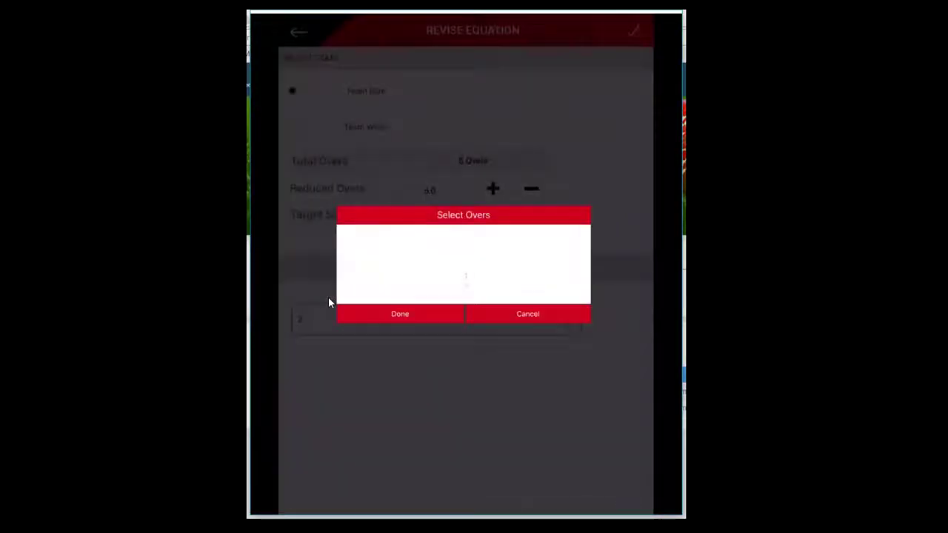
{"action": "key", "text": "Return"}
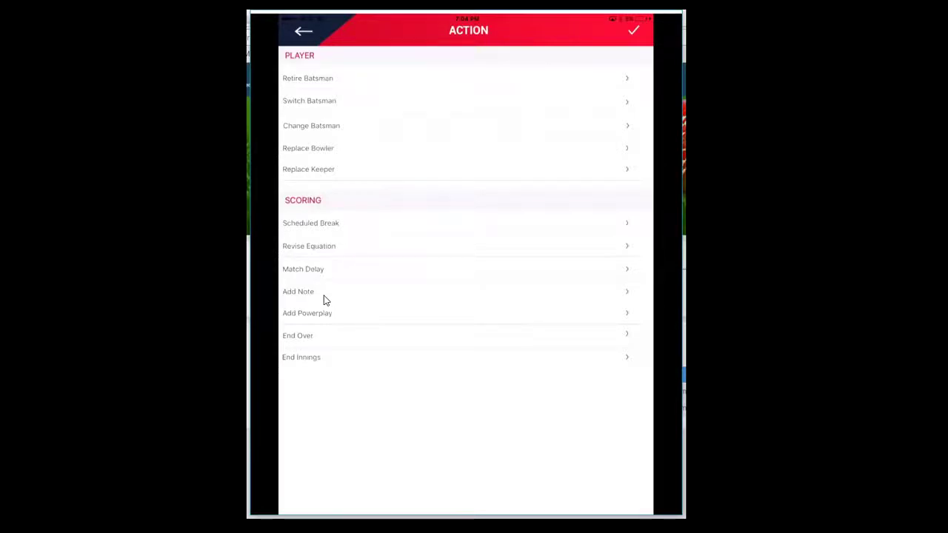
Add the note "Great" to the match from the scoring actions.
{"action": "left_click", "coordinate": [289, 317]}
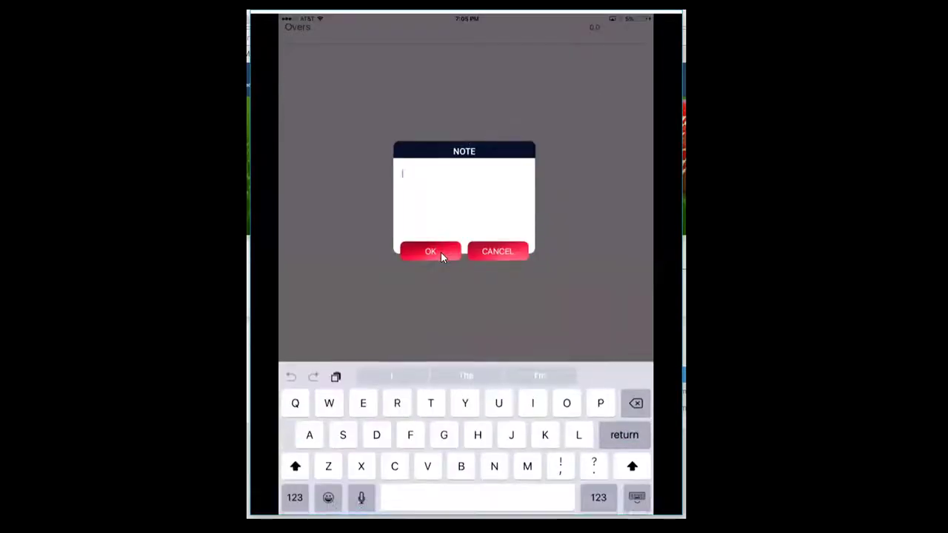
{"action": "type", "text": "Great"}
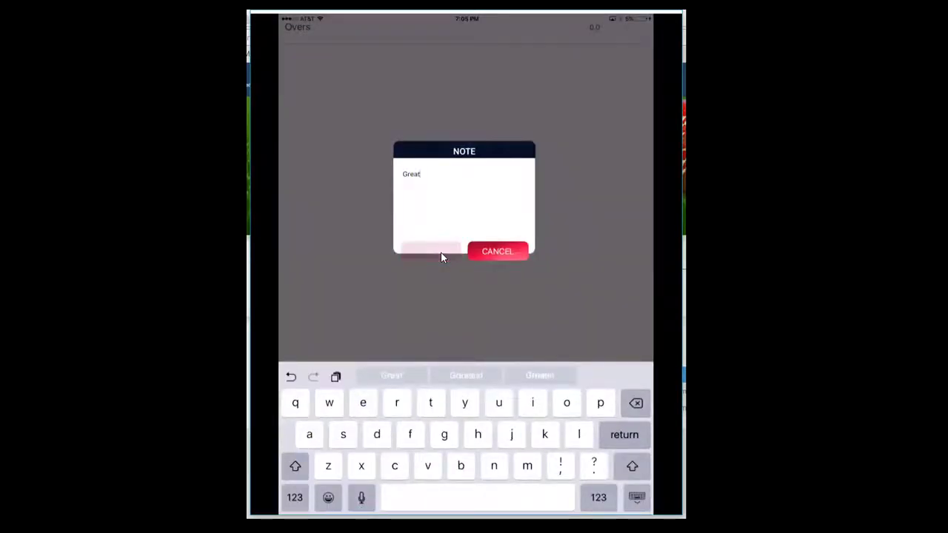
{"action": "left_click", "coordinate": [441, 256]}
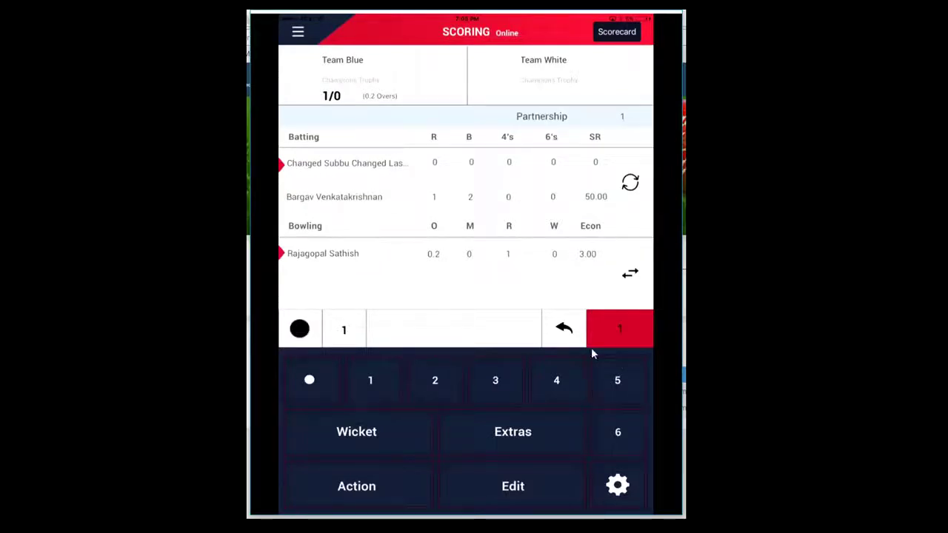
Delete the last scored ball, and choose a Team White player as the new bowler.
{"action": "left_click", "coordinate": [572, 338]}
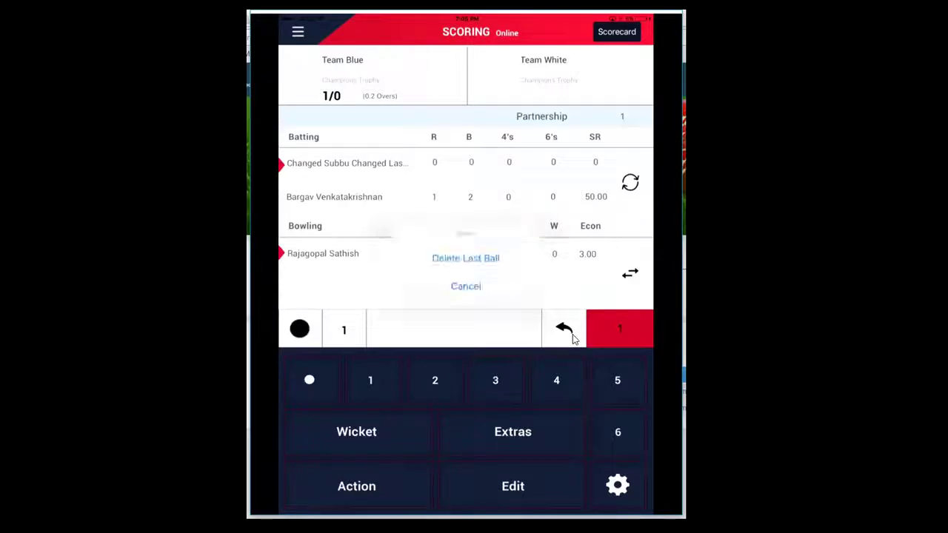
{"action": "left_click", "coordinate": [572, 339]}
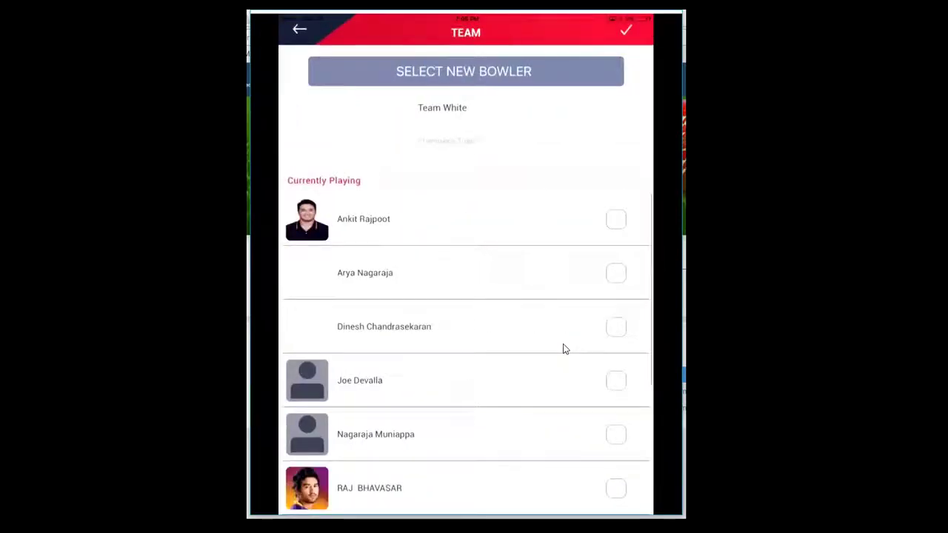
{"action": "left_click", "coordinate": [563, 348]}
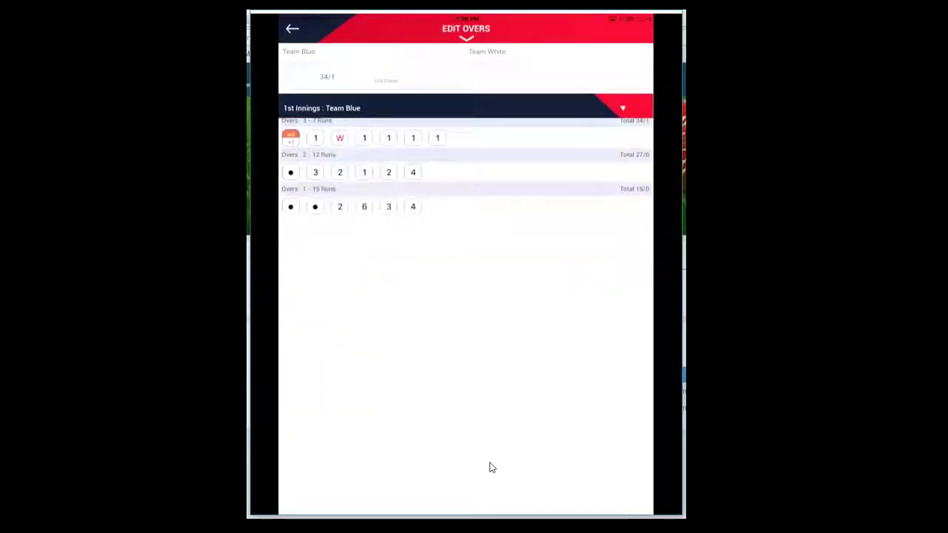
Open the last ball of over 3 in Team Blue's innings for editing and switch its batsmen.
{"action": "left_click", "coordinate": [437, 138]}
{"action": "left_click", "coordinate": [466, 261]}
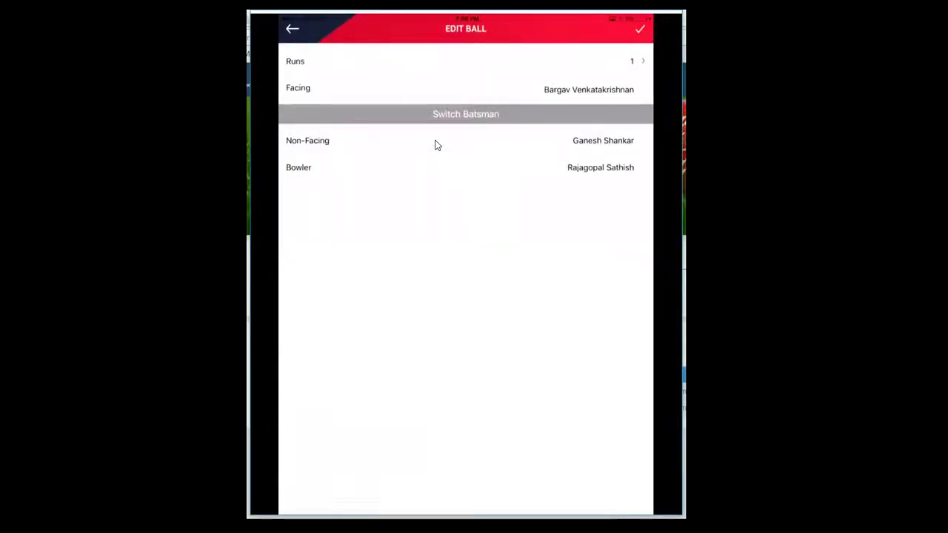
{"action": "left_click", "coordinate": [524, 116]}
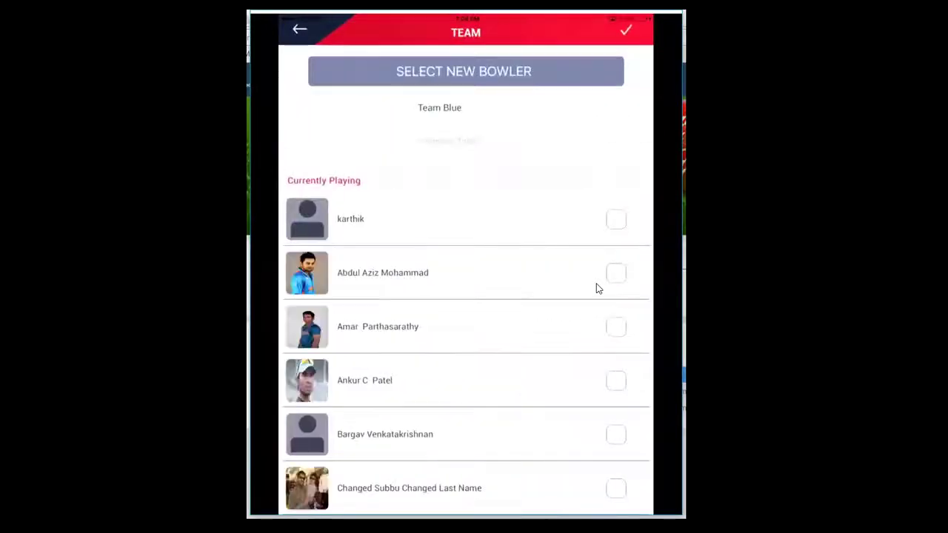
Choose a new bowler from Team Blue's currently playing members.
{"action": "left_click", "coordinate": [599, 288]}
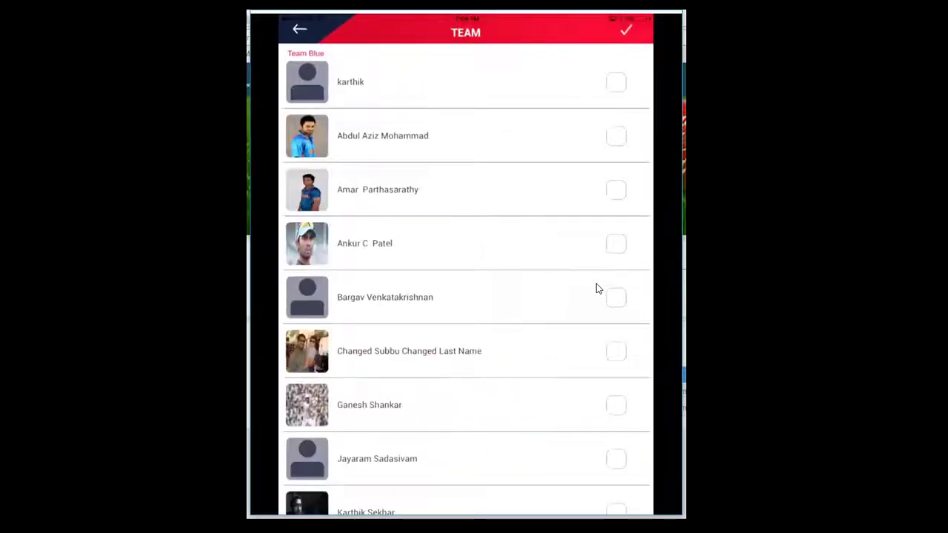
Choose a Team Blue player as man of the match and finish the match.
{"action": "left_click", "coordinate": [599, 289]}
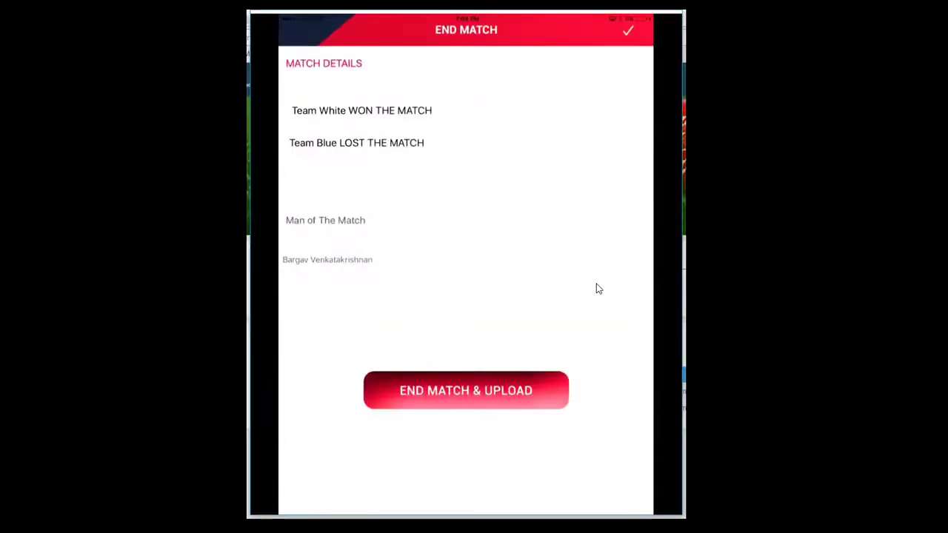
{"action": "left_click", "coordinate": [598, 289]}
Find the May 11, 2017 Team Blue versus Team White match among the completed matches and purge it.
{"action": "scroll", "coordinate": [599, 289], "scroll_direction": "down", "scroll_amount": 5}
{"action": "scroll", "coordinate": [598, 289], "scroll_direction": "up", "scroll_amount": 2}
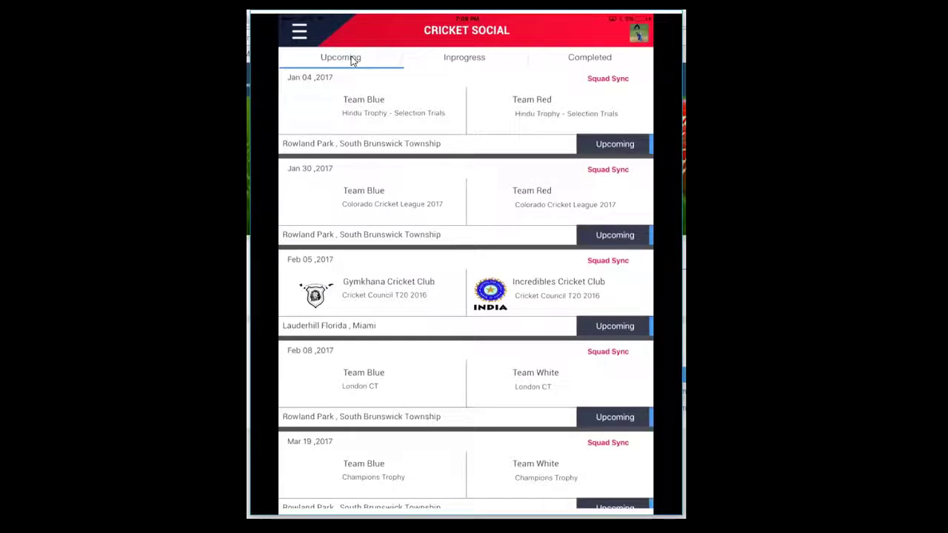
{"action": "left_click", "coordinate": [596, 59]}
{"action": "scroll", "coordinate": [596, 59], "scroll_direction": "down", "scroll_amount": 5}
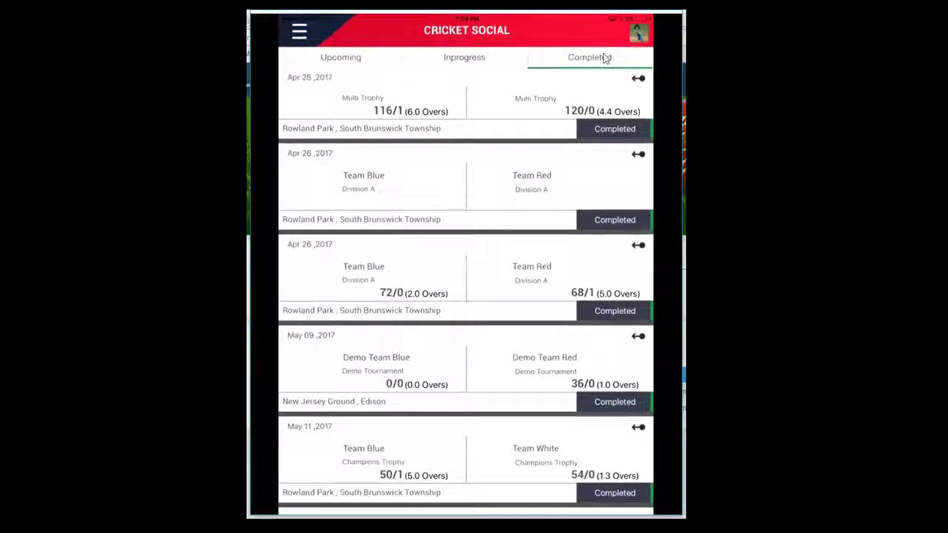
{"action": "scroll", "coordinate": [631, 448], "scroll_direction": "right", "scroll_amount": 3}
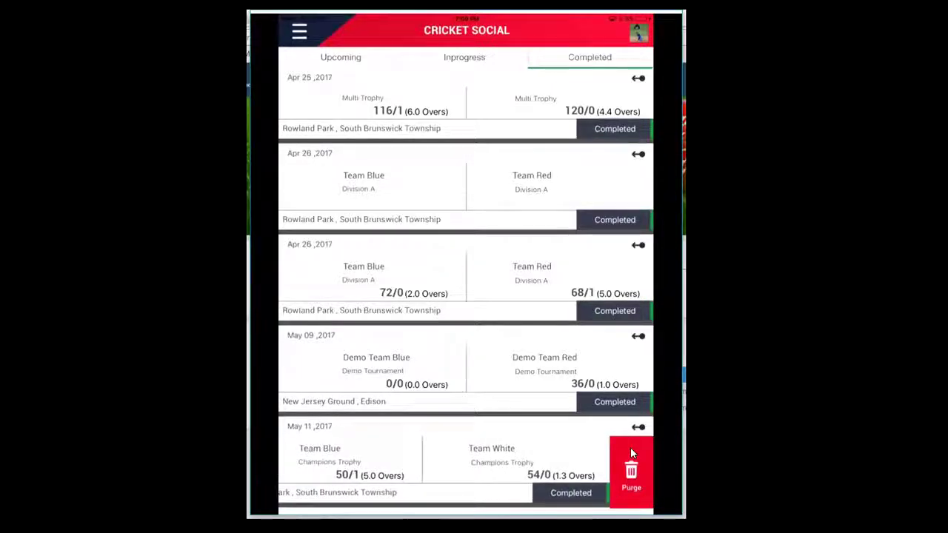
{"action": "left_click", "coordinate": [631, 450]}
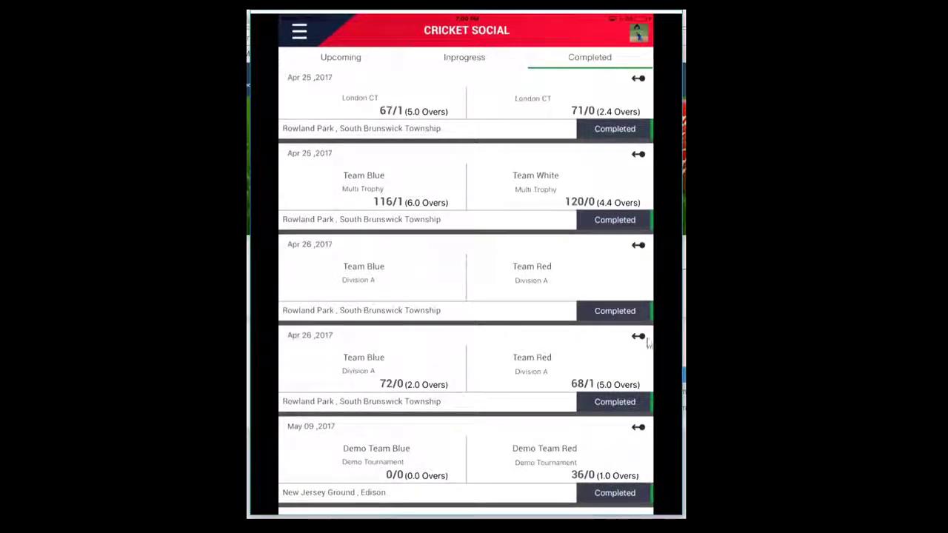